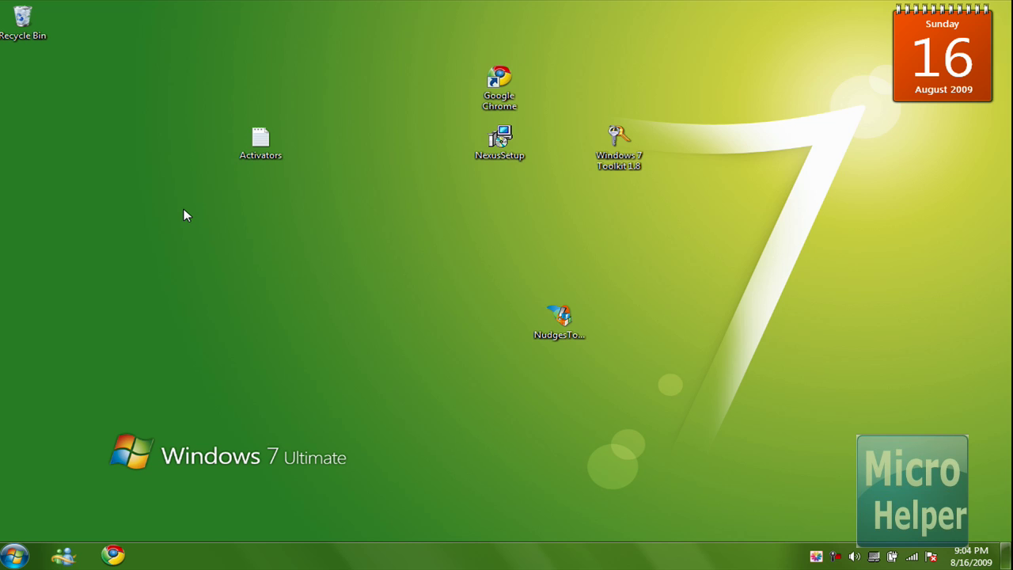
pyautogui.click(125, 557)
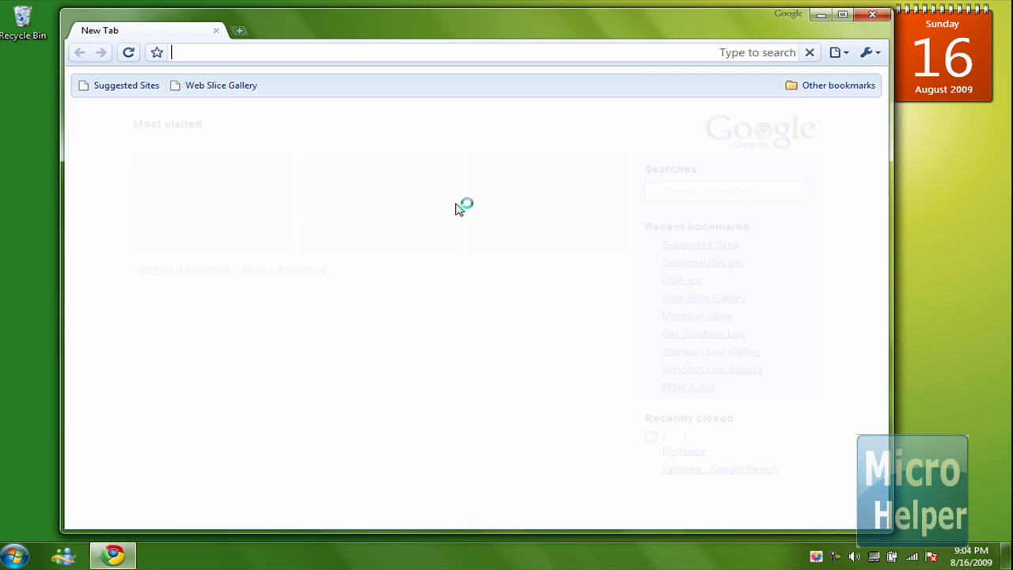
pyautogui.write('www.youtube.com')
pyautogui.press('Return')
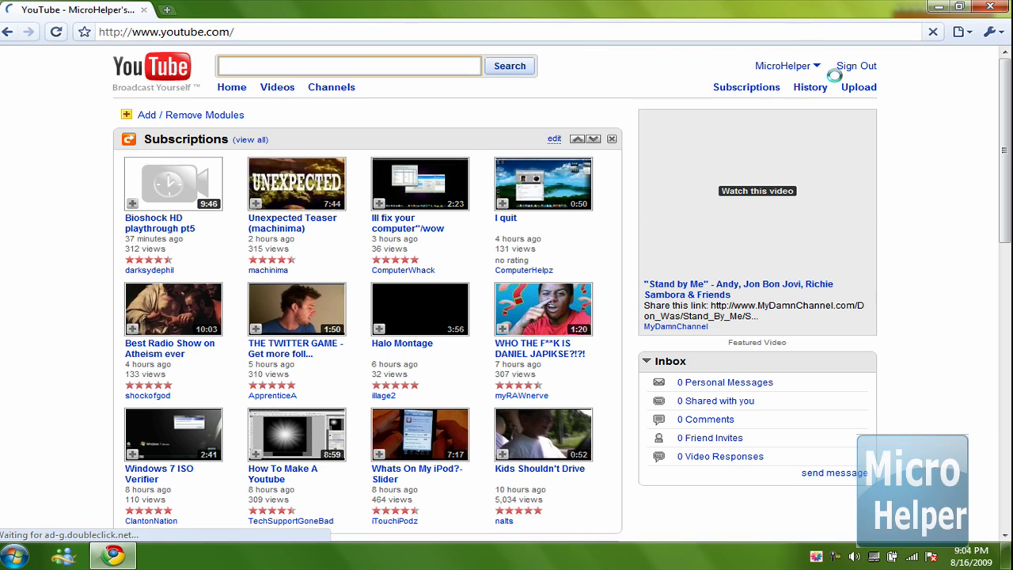
pyautogui.moveTo(816, 67)
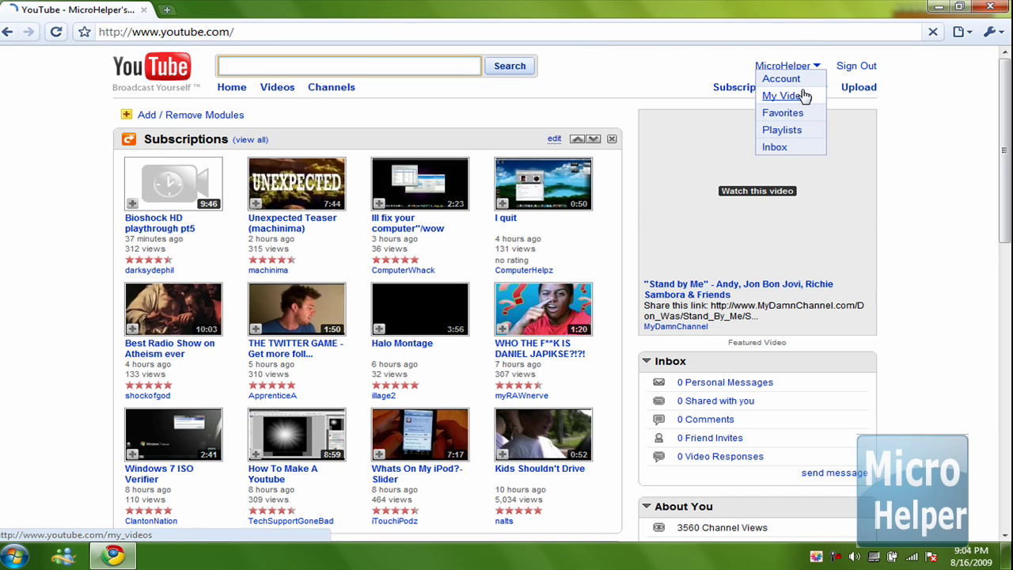
pyautogui.click(804, 95)
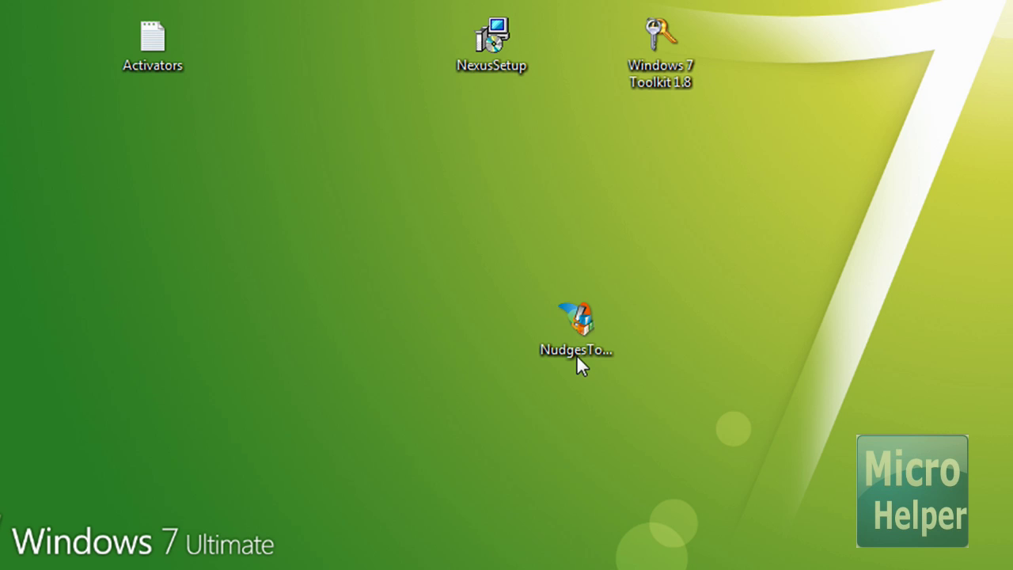
# - Move the NudgesToolsScript 1.37 desktop icon up-left and select it
pyautogui.moveTo(577, 354)
pyautogui.mouseDown()
pyautogui.moveTo(461, 299)
pyautogui.moveTo(493, 261)
pyautogui.mouseUp()
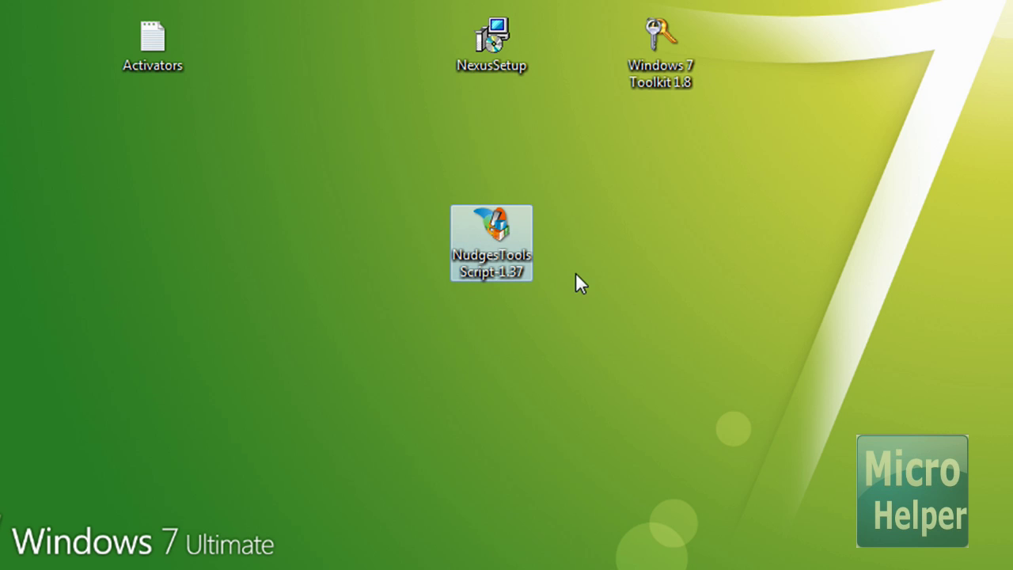
pyautogui.moveTo(616, 382); pyautogui.dragTo(393, 193)
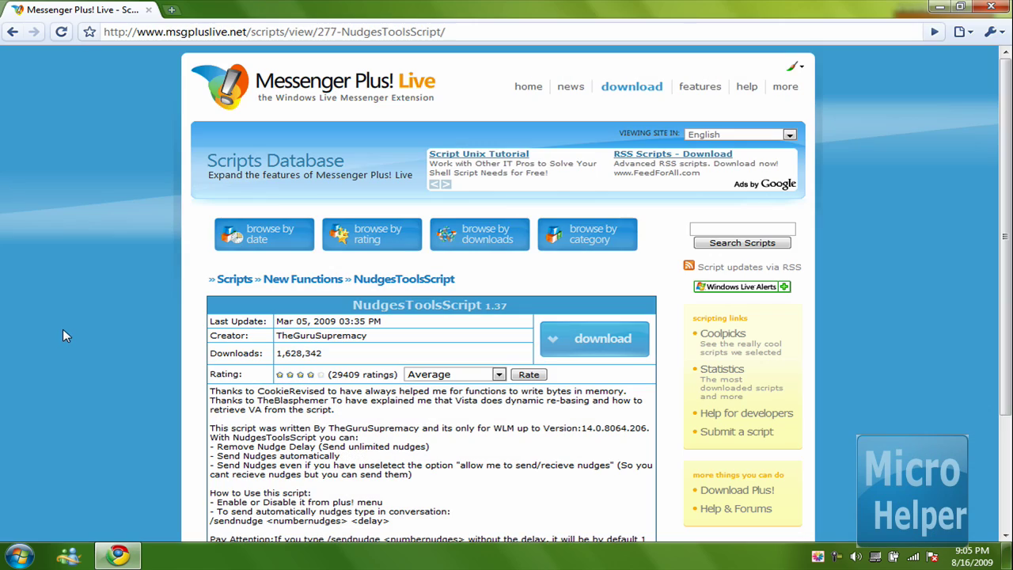
# - Highlight the script page's address, then scroll through the NudgesToolsScript 1.37 details
pyautogui.moveTo(424, 30); pyautogui.dragTo(104, 32)
pyautogui.click(104, 171)
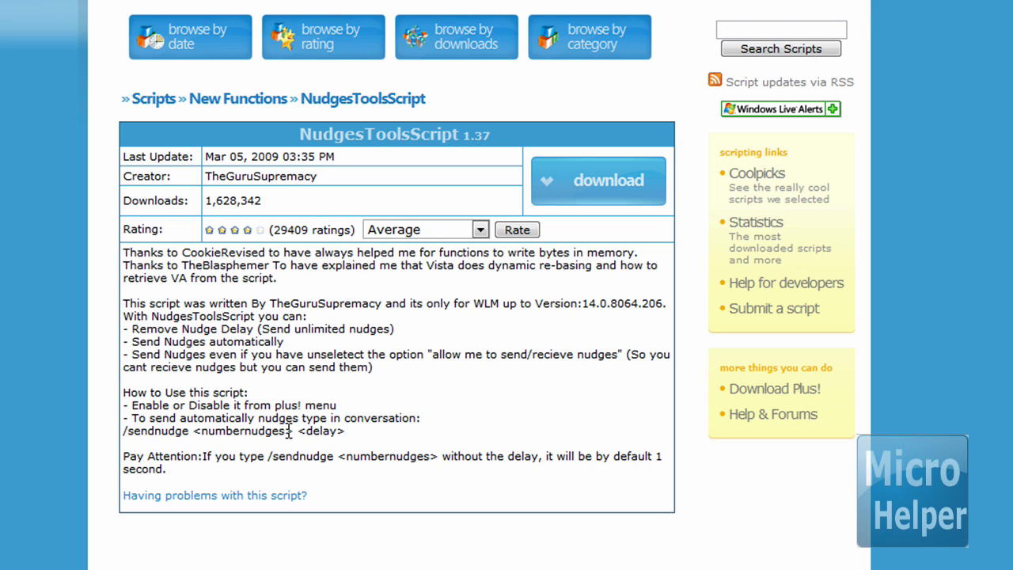
pyautogui.scroll(3, 458, 382)
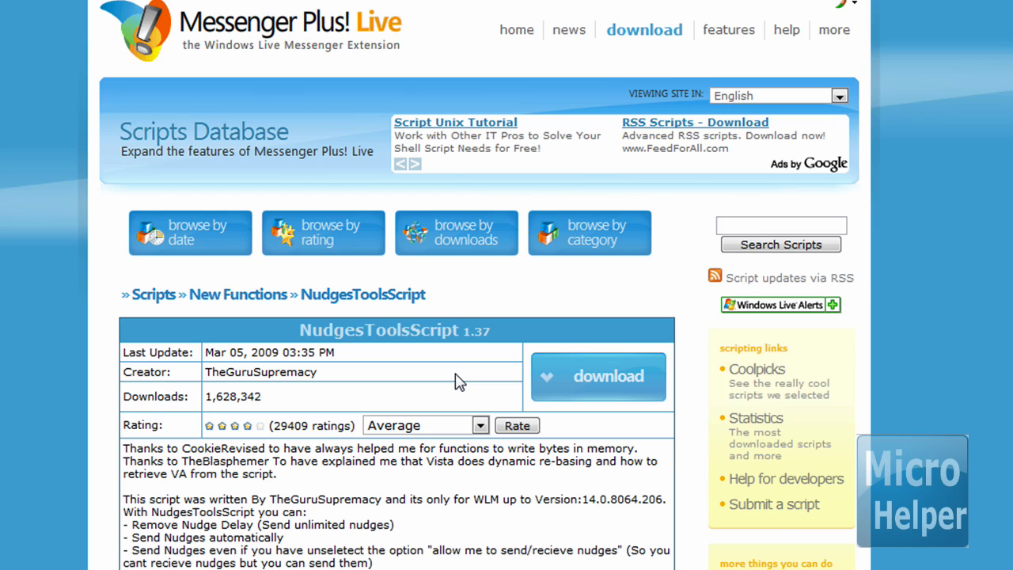
pyautogui.scroll(-2, 458, 382)
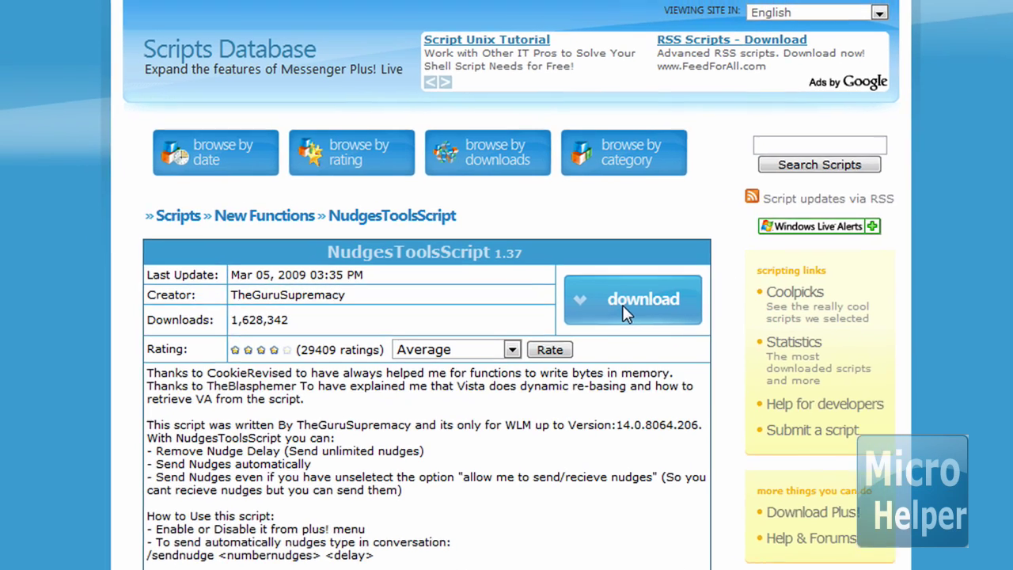
# - Download NudgesToolsScript-1.37 into a new 'Messenger Plus Scripts' folder in Documents
pyautogui.click(588, 284)
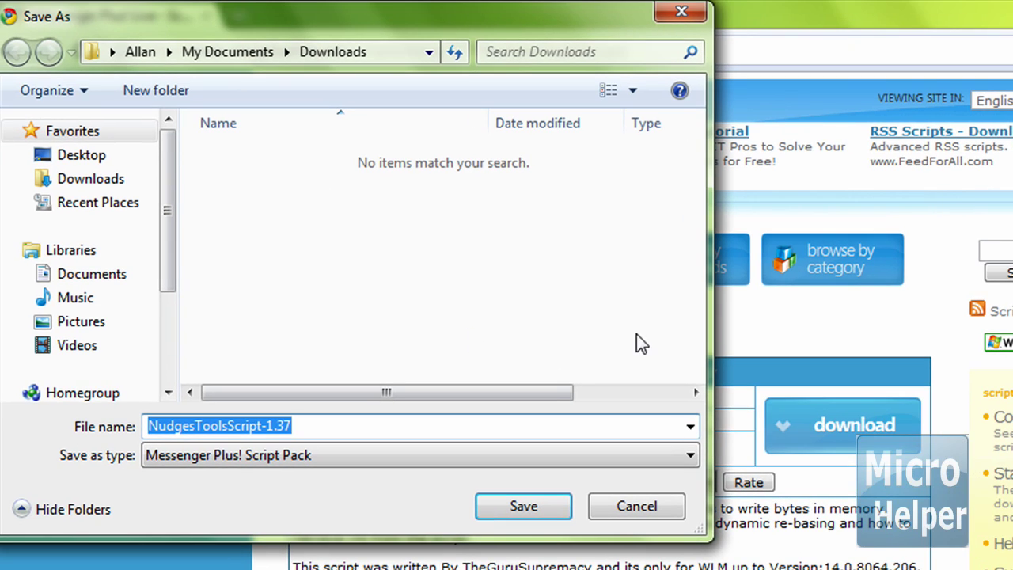
pyautogui.click(65, 277)
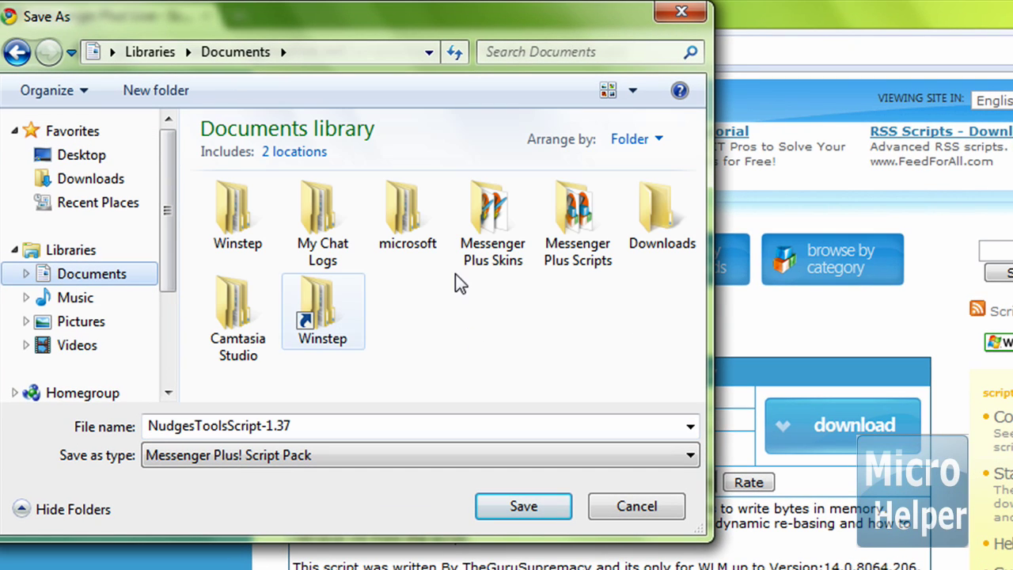
pyautogui.click(163, 90)
pyautogui.write('Messenge')
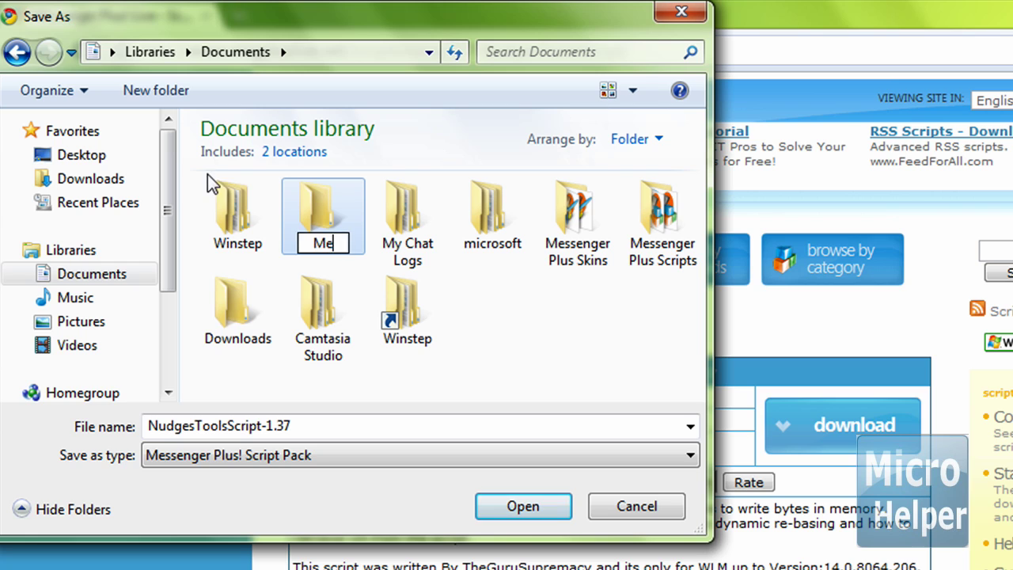
pyautogui.write('r Plus Scripts')
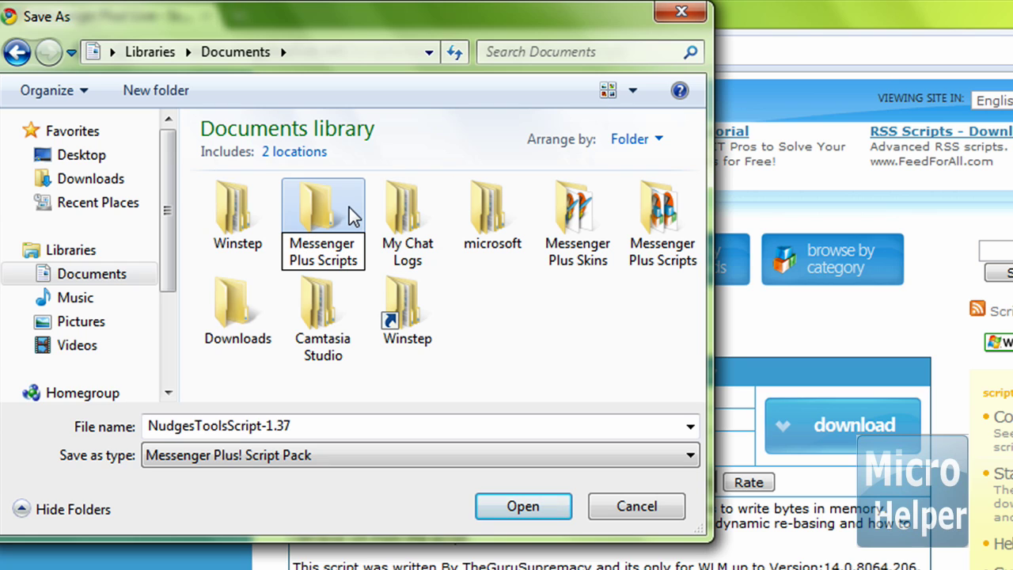
pyautogui.press('BackSpace')
pyautogui.press('BackSpace')
pyautogui.press('Return')
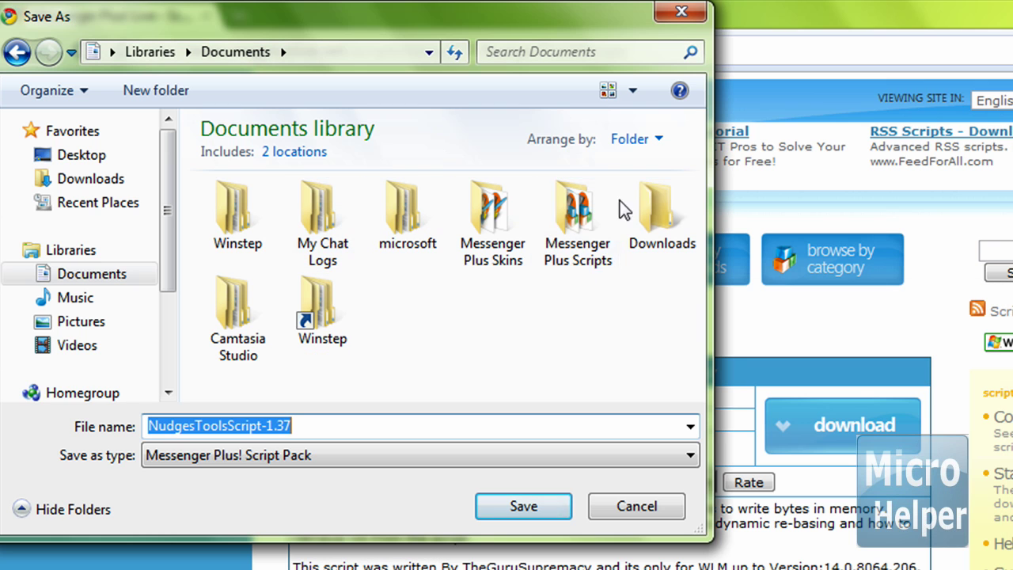
# - Sign in to Messenger with the account password, dismiss the offline-messages notice, and close the conversation
pyautogui.click(682, 12)
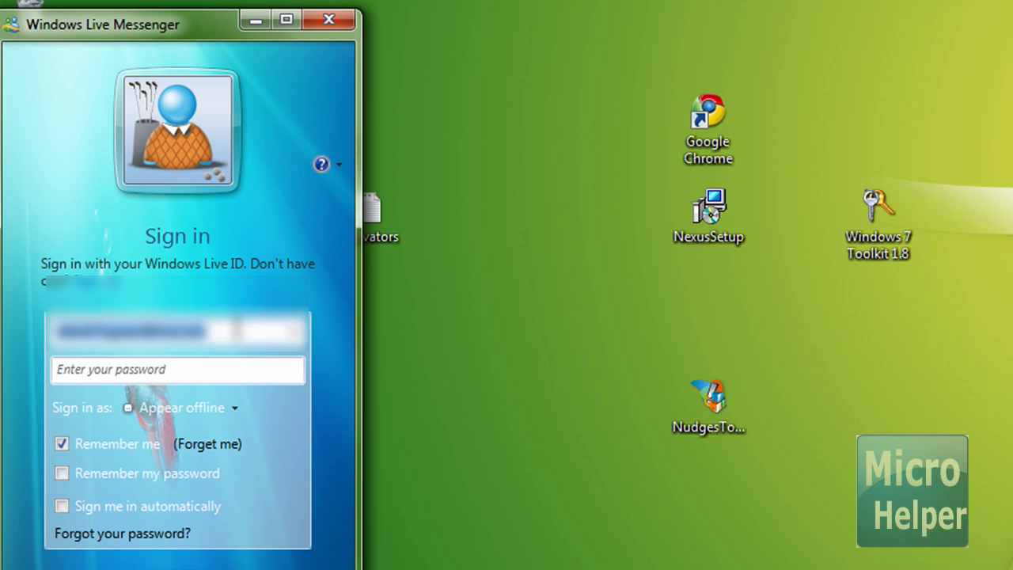
pyautogui.write('*******')
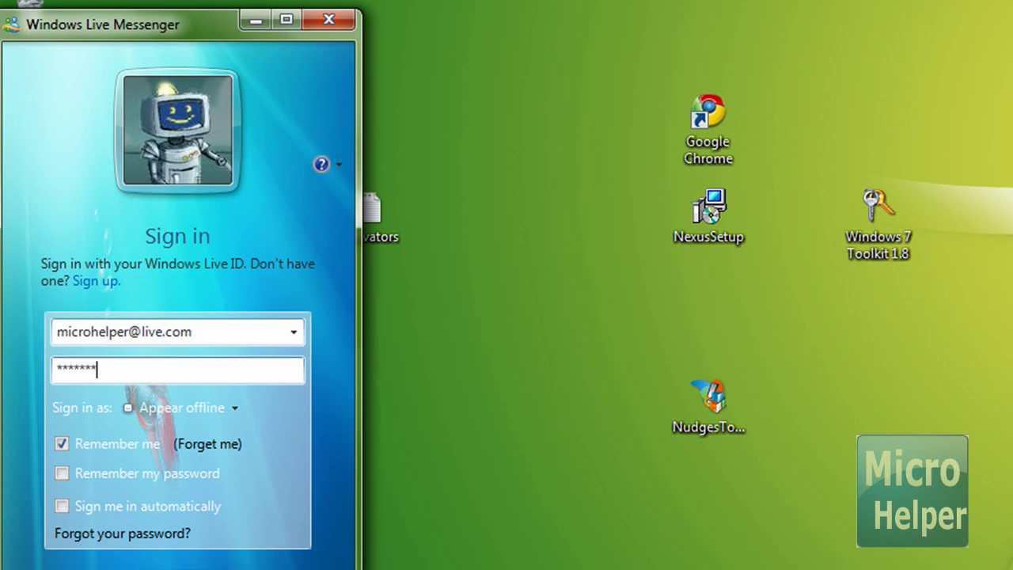
pyautogui.press('Return')
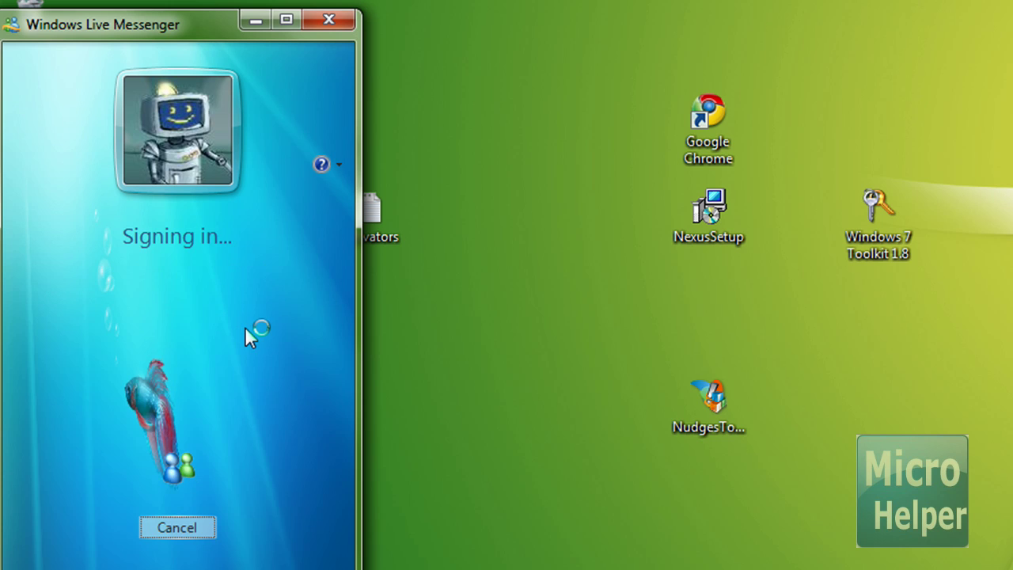
pyautogui.click(64, 199)
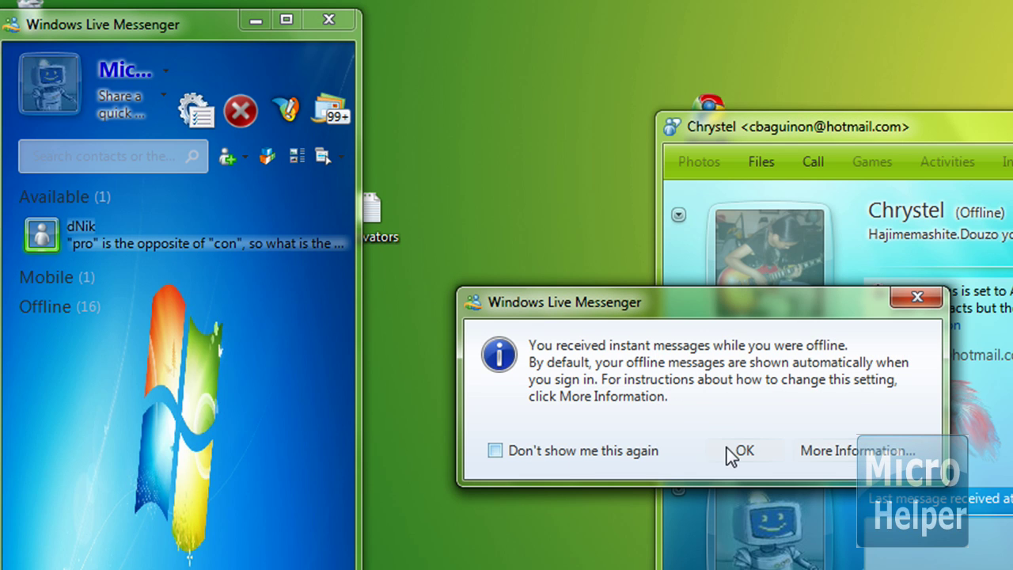
pyautogui.click(727, 448)
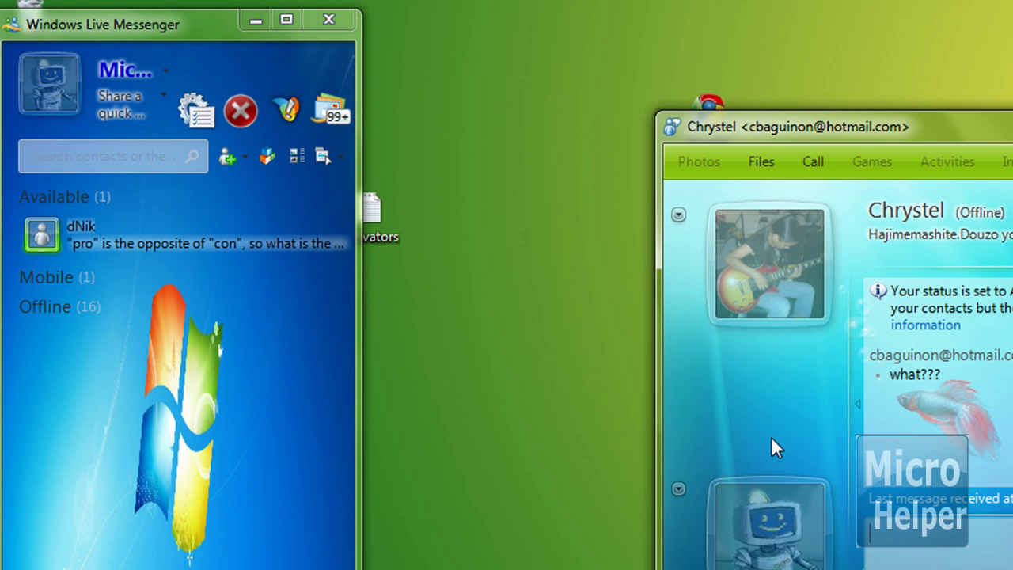
pyautogui.hotkey('alt', 'F4')
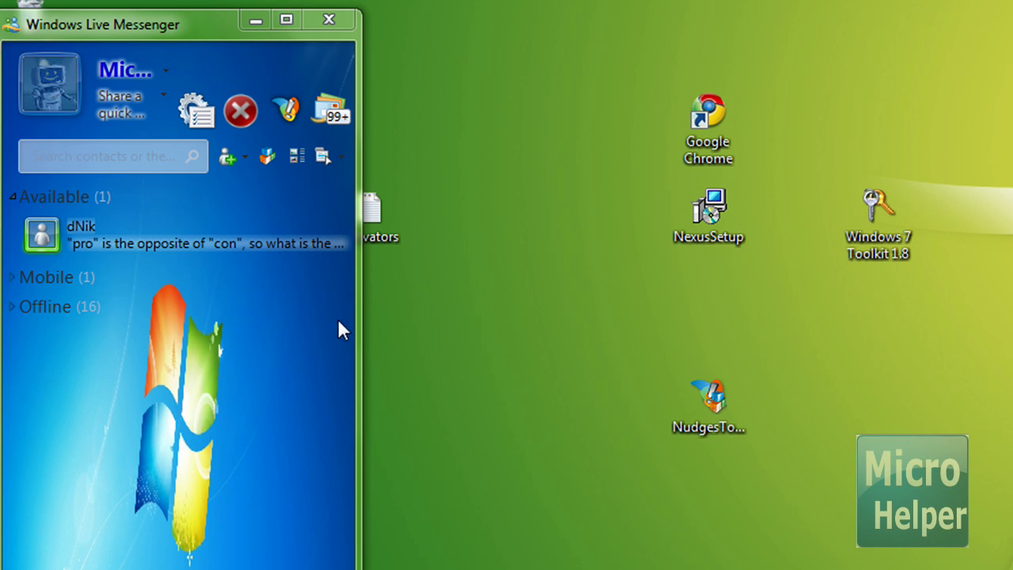
# - Widen the contact list window and open Messenger Plus! Preferences & Options
pyautogui.moveTo(358, 321); pyautogui.dragTo(524, 320)
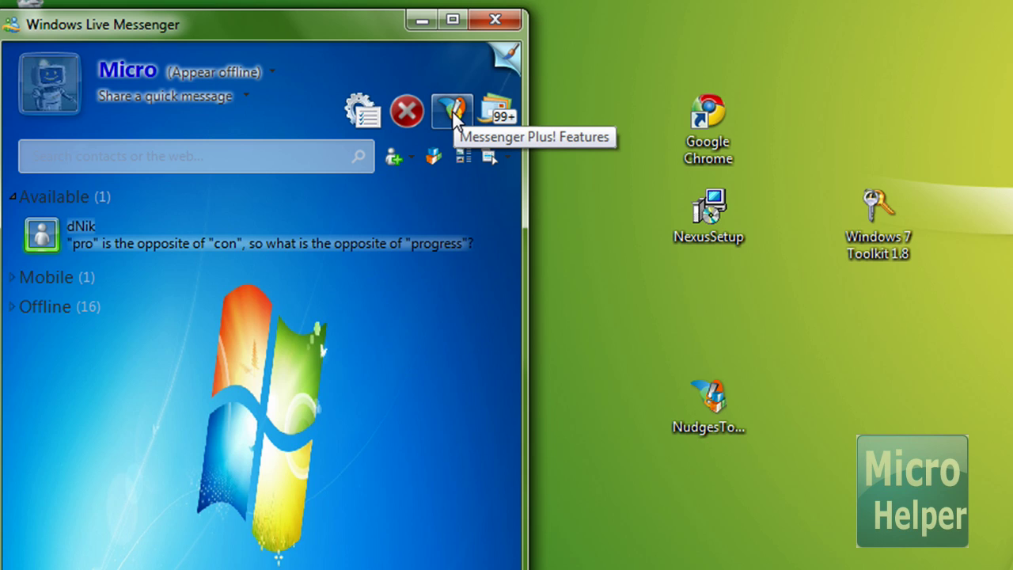
pyautogui.click(454, 114)
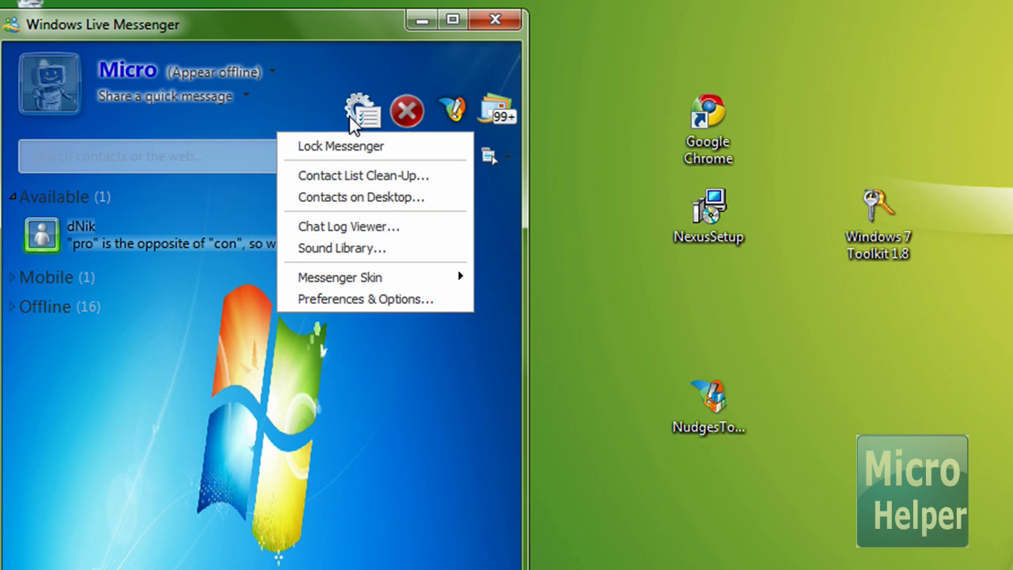
pyautogui.click(349, 294)
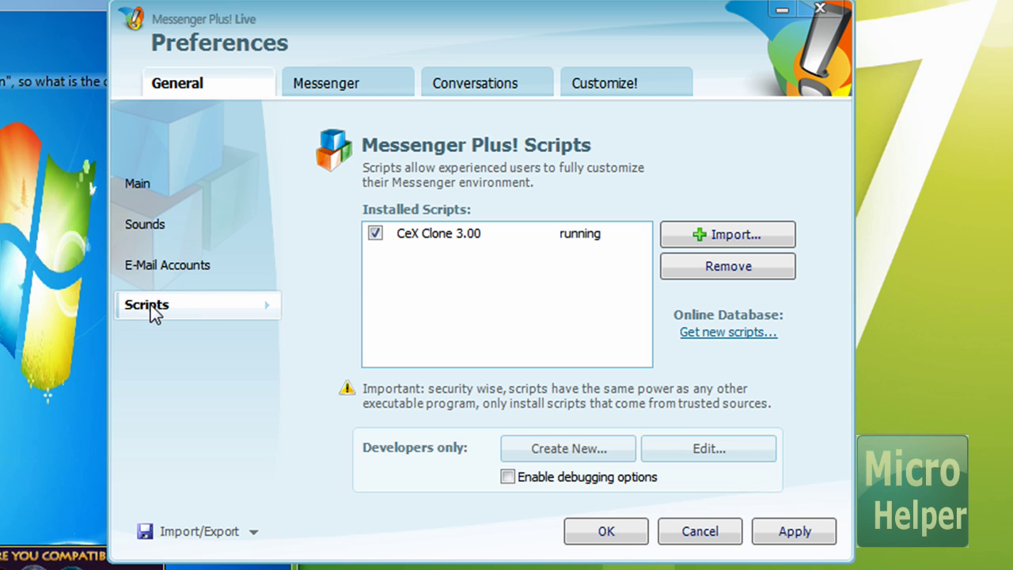
# - Import NudgesToolsScript-1.37 from Documents\Messenger Plus Scripts, accepting responsibility, and confirm success
pyautogui.click(753, 231)
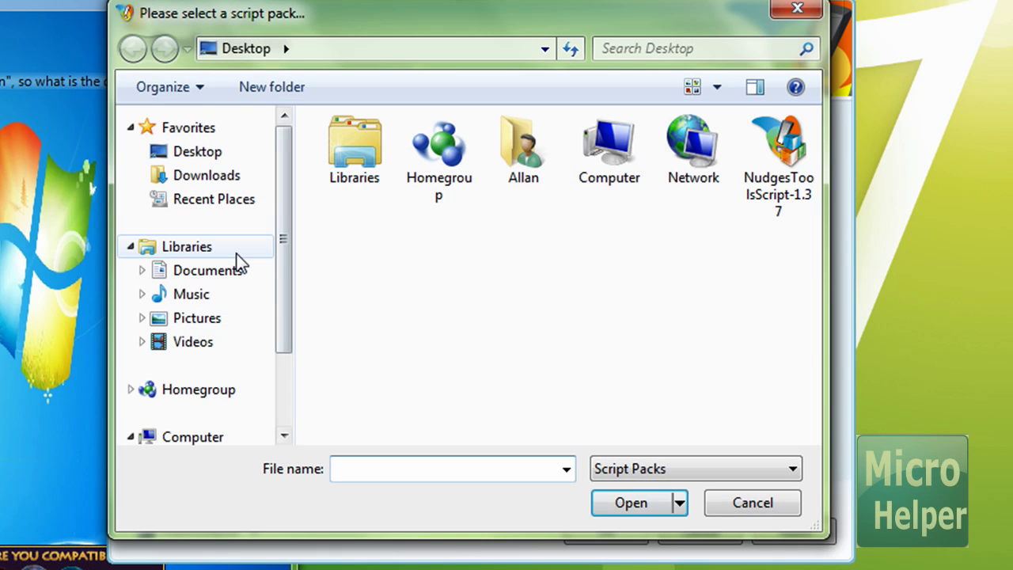
pyautogui.click(237, 281)
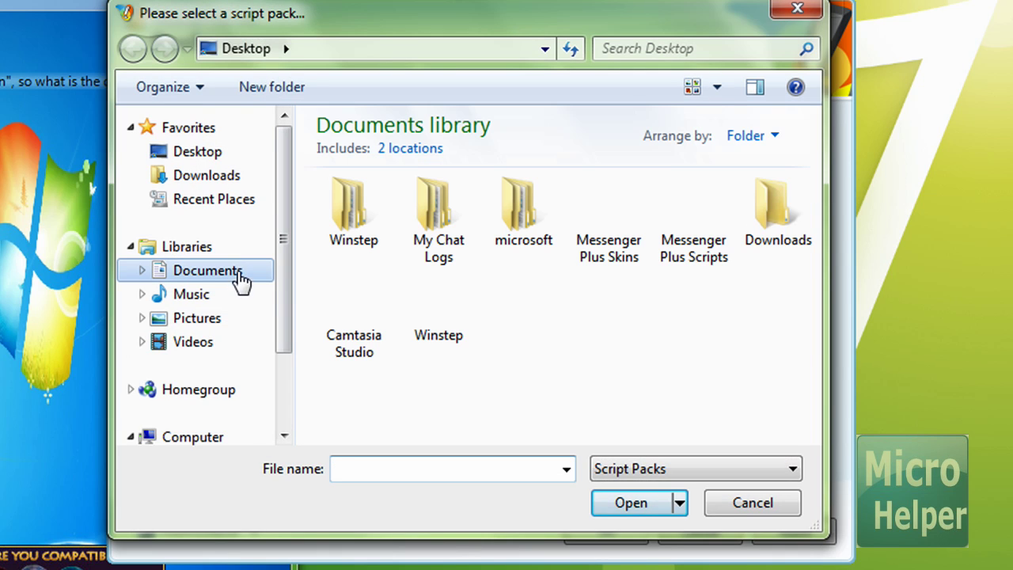
pyautogui.doubleClick(656, 250)
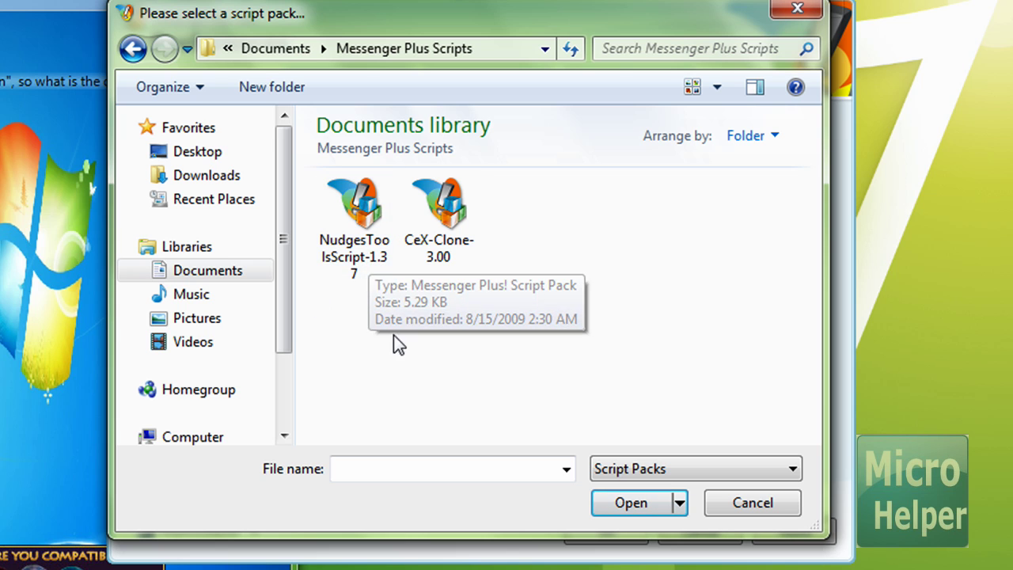
pyautogui.doubleClick(374, 261)
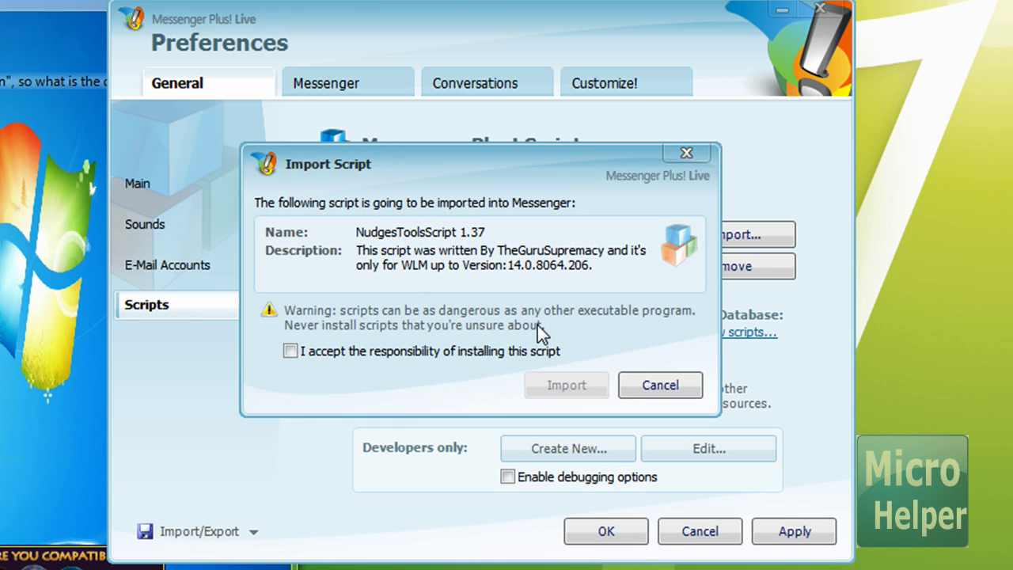
pyautogui.click(313, 358)
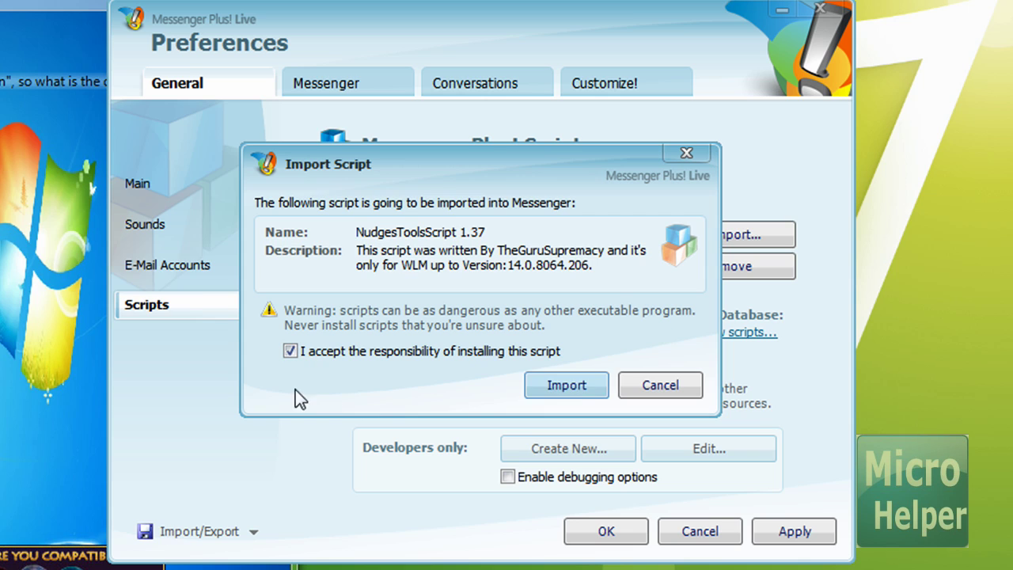
pyautogui.click(574, 379)
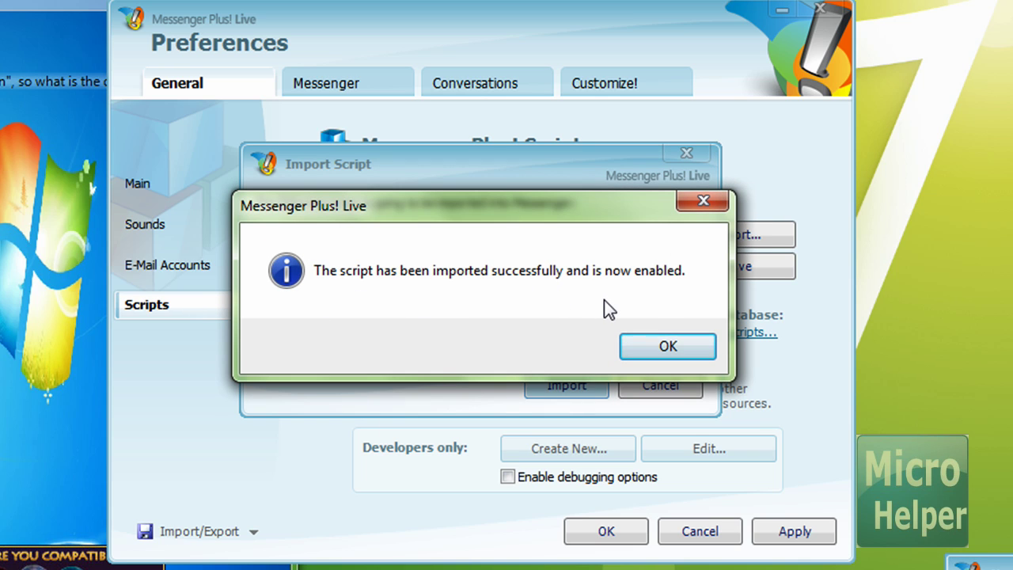
pyautogui.click(651, 350)
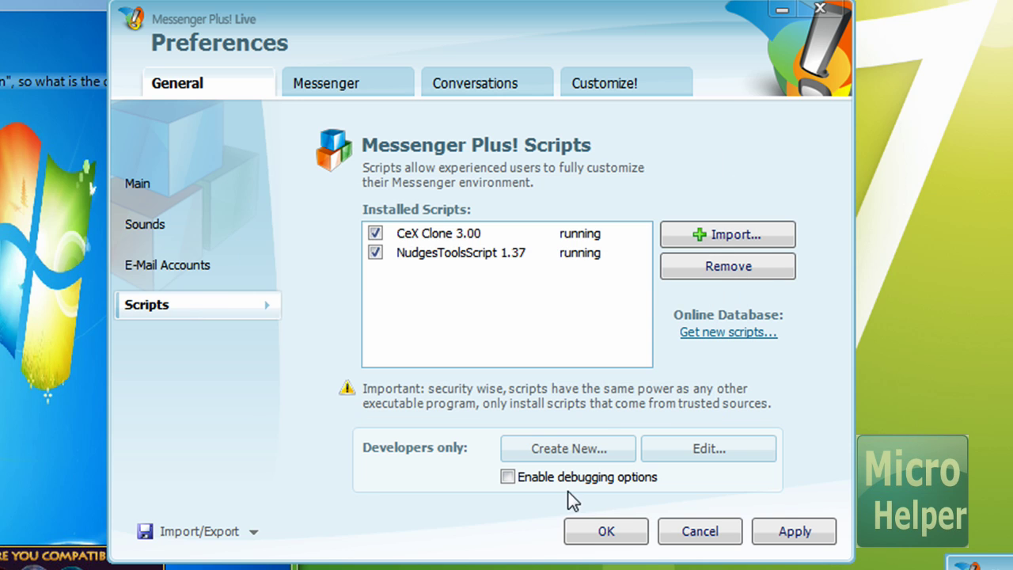
# - Close Preferences, set status to Available, and open a chat with the online contact
pyautogui.click(638, 536)
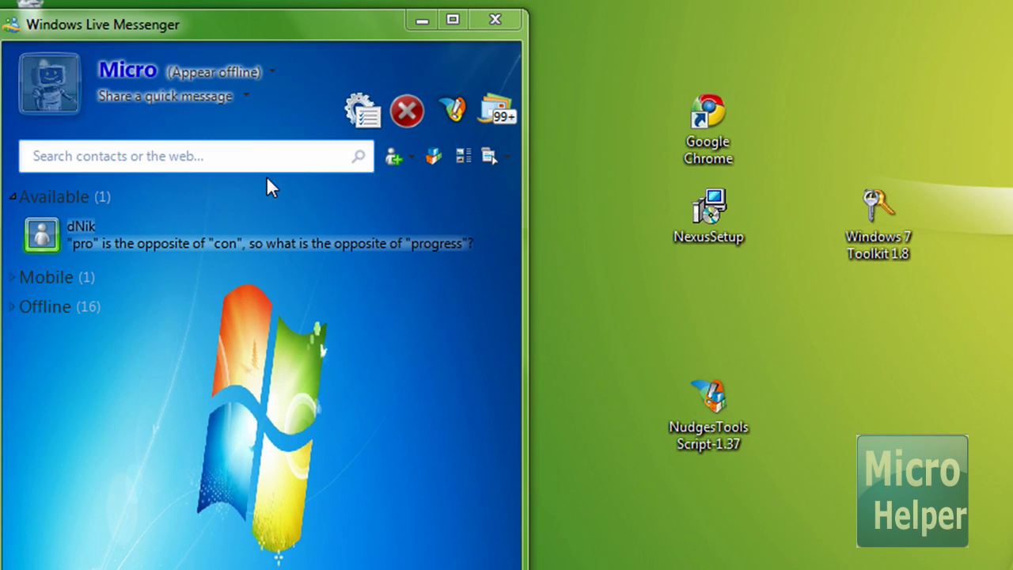
pyautogui.click(187, 65)
pyautogui.click(171, 92)
pyautogui.doubleClick(190, 225)
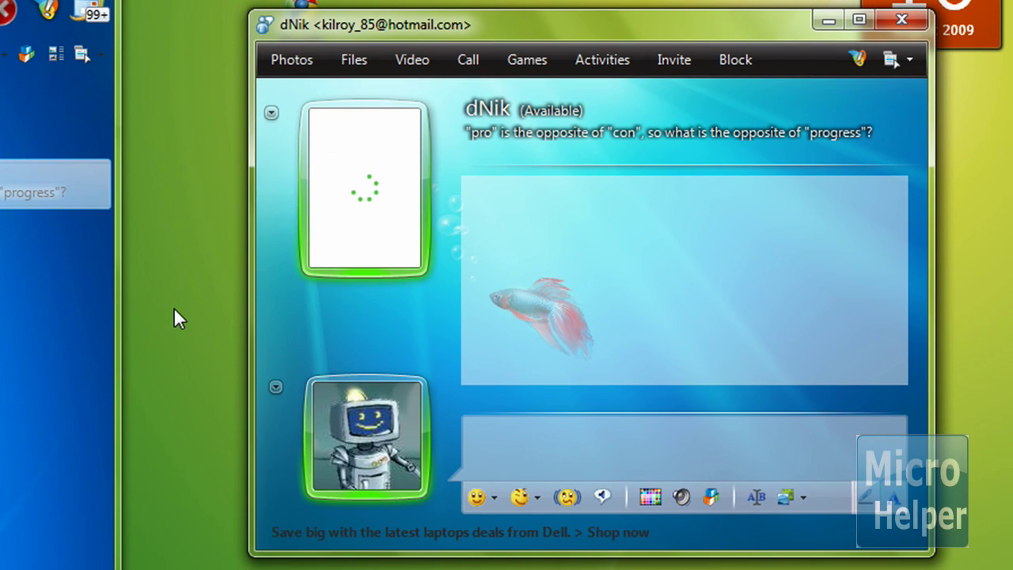
# - Send 'hold up', 'I'm making a video', and 'so i'm gonna nudge you a lot'
pyautogui.write('hold up')
pyautogui.press('Return')
pyautogui.write("I'm making a vi")
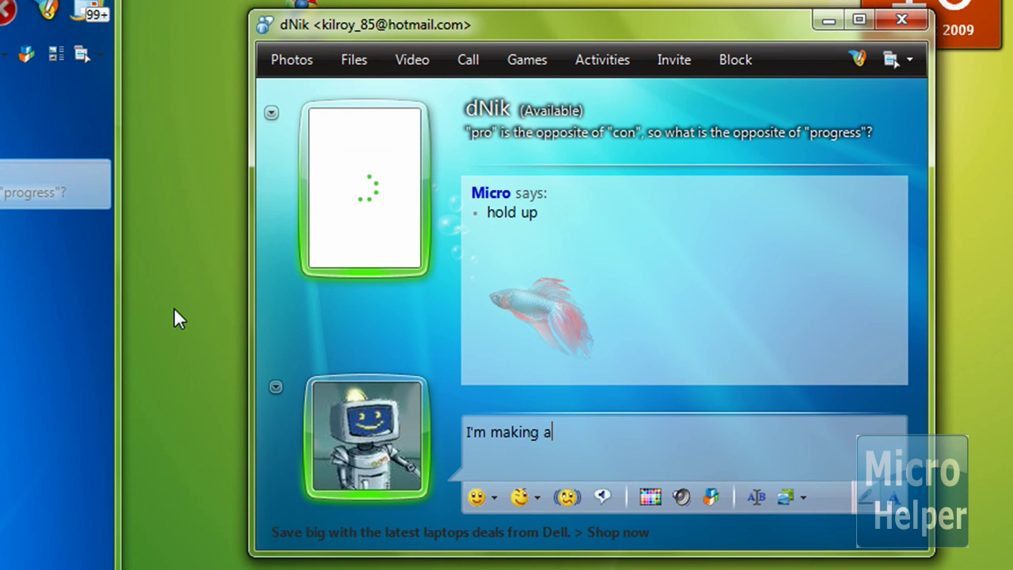
pyautogui.write('deo')
pyautogui.press('Return')
pyautogui.write("so i'm gonna duge")
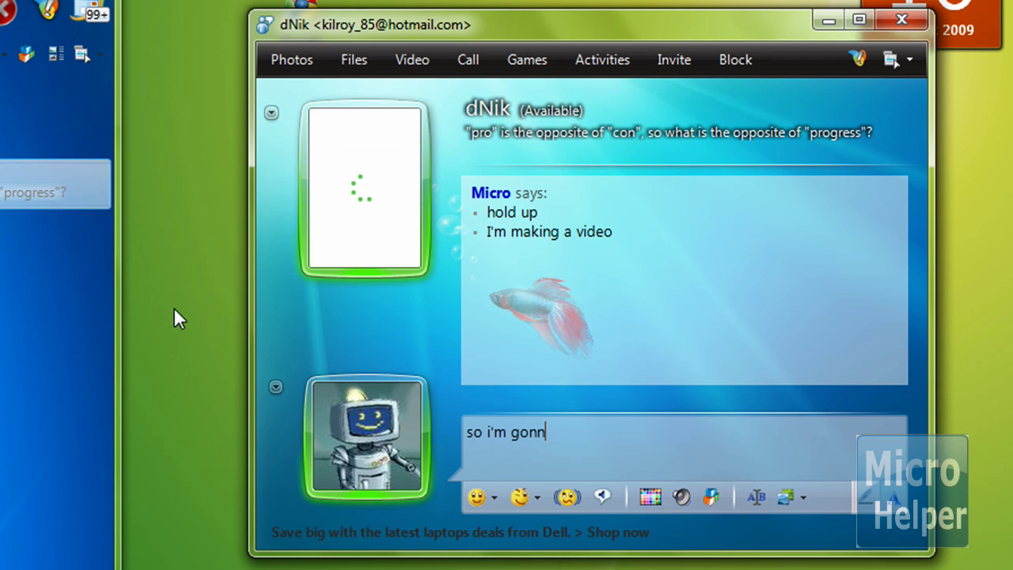
pyautogui.press('BackSpace')
pyautogui.press('BackSpace')
pyautogui.press('BackSpace')
pyautogui.write('nudge you a')
pyautogui.press('Return')
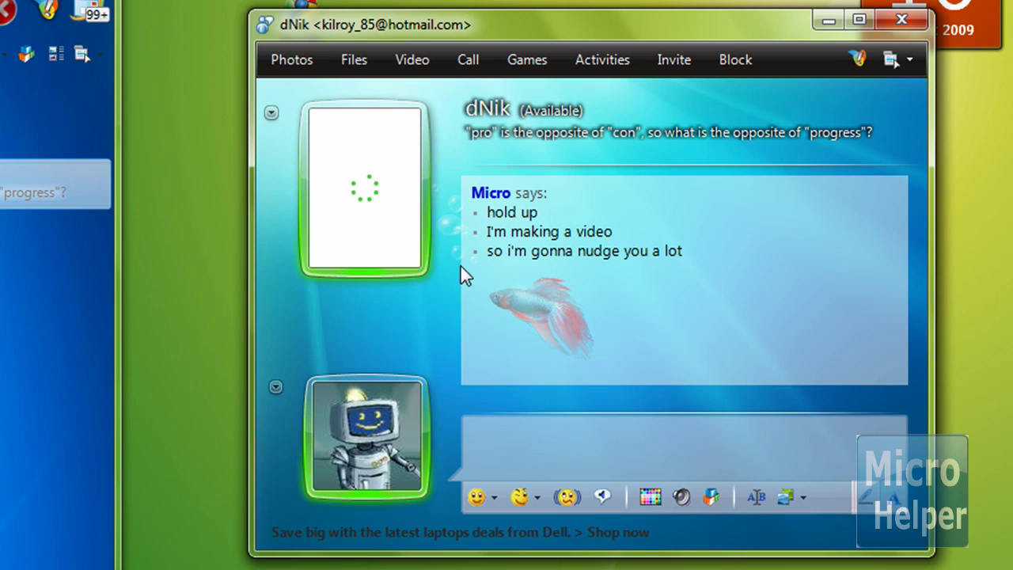
# - Enable NudgesToolsScript from the chat's Scripts menu, verify it, and send a nudge
pyautogui.click(711, 496)
pyautogui.moveTo(761, 437)
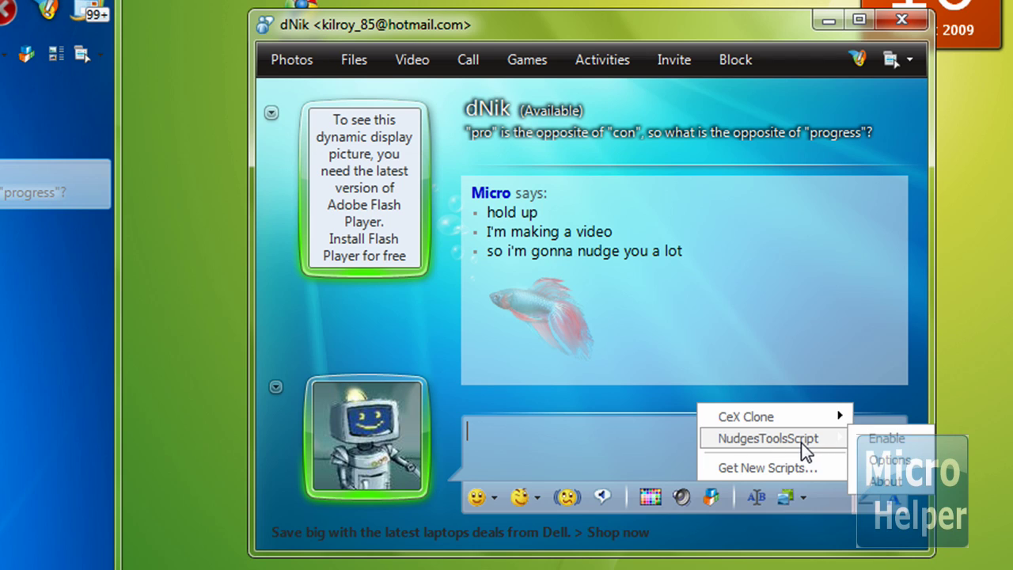
pyautogui.click(867, 439)
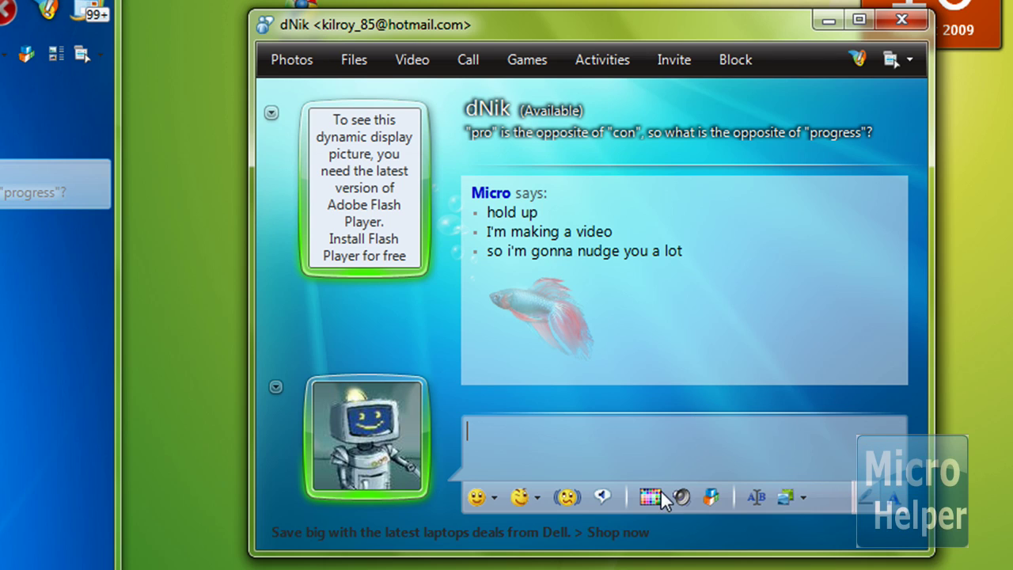
pyautogui.click(706, 491)
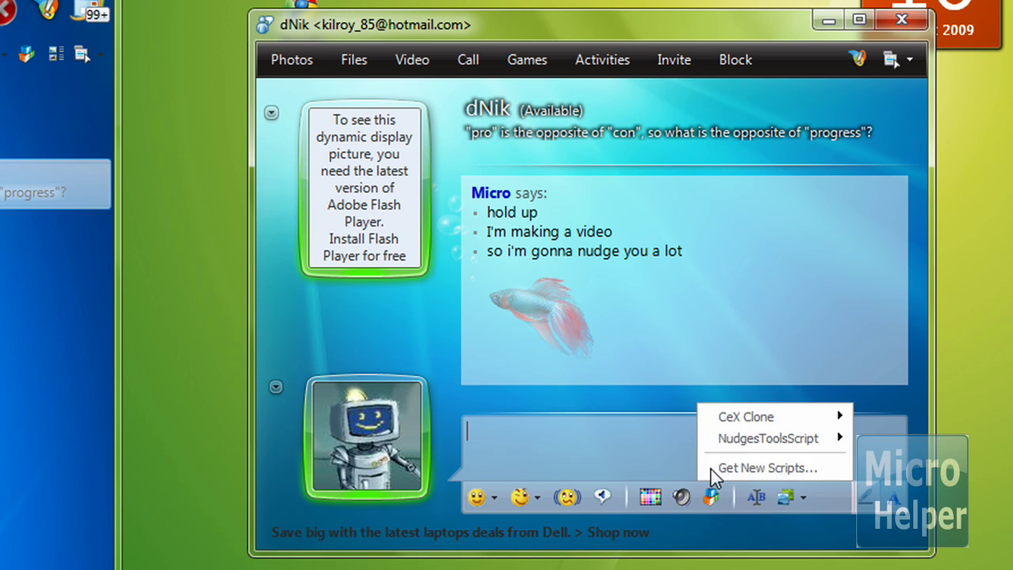
pyautogui.moveTo(722, 441)
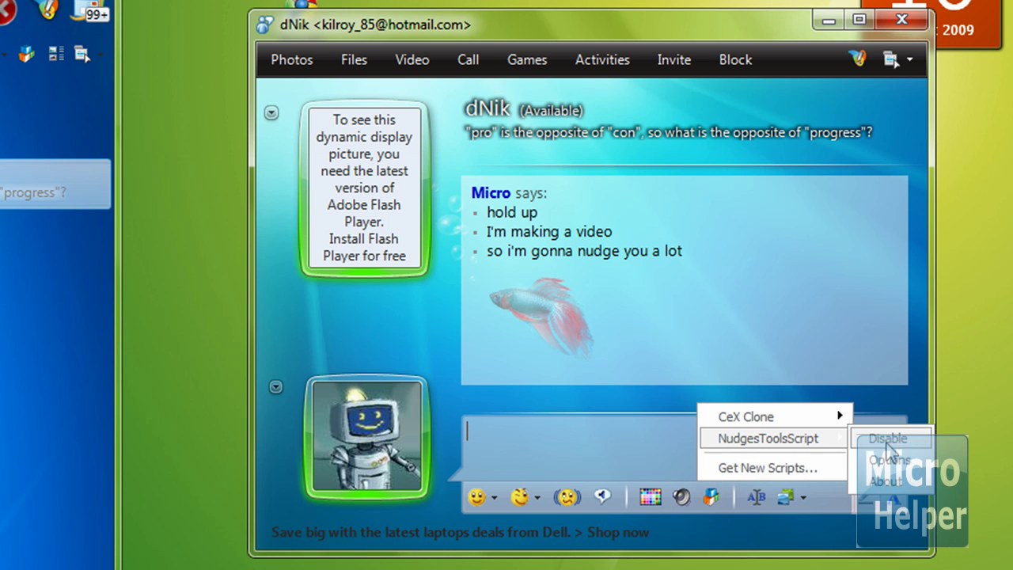
pyautogui.click(610, 432)
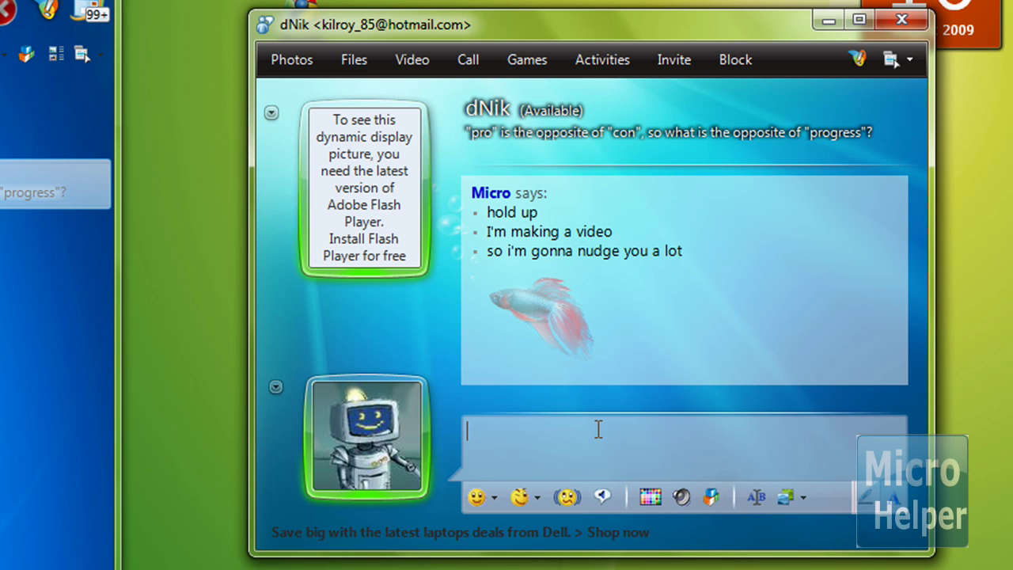
pyautogui.click(571, 496)
# - Nudge the contact again, then send a short introduction message and 'MicroHelper'
pyautogui.click(571, 496)
pyautogui.click(571, 496)
pyautogui.click(570, 496)
pyautogui.click(571, 496)
pyautogui.write('Thi')
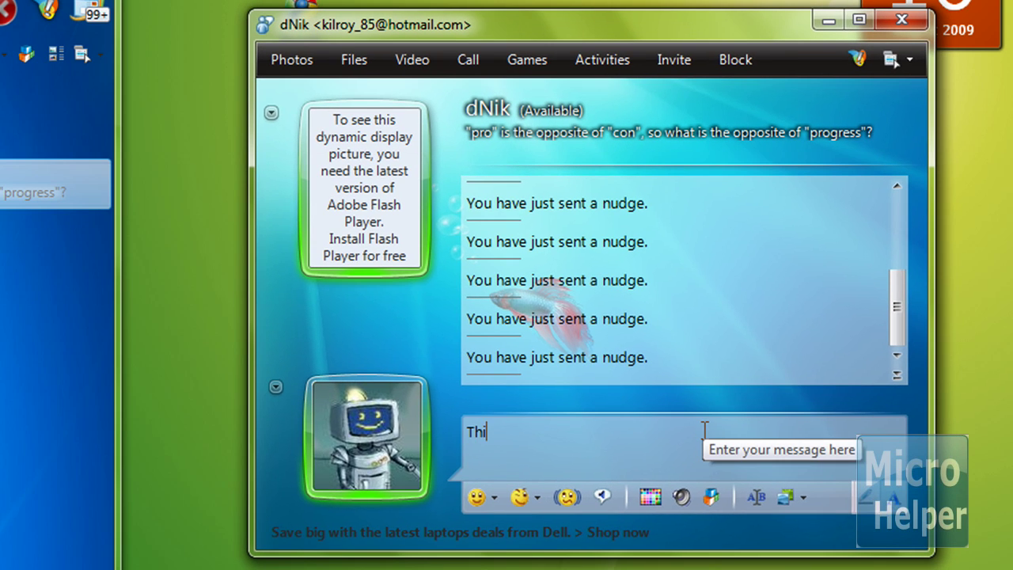
pyautogui.write("s is leah's brother")
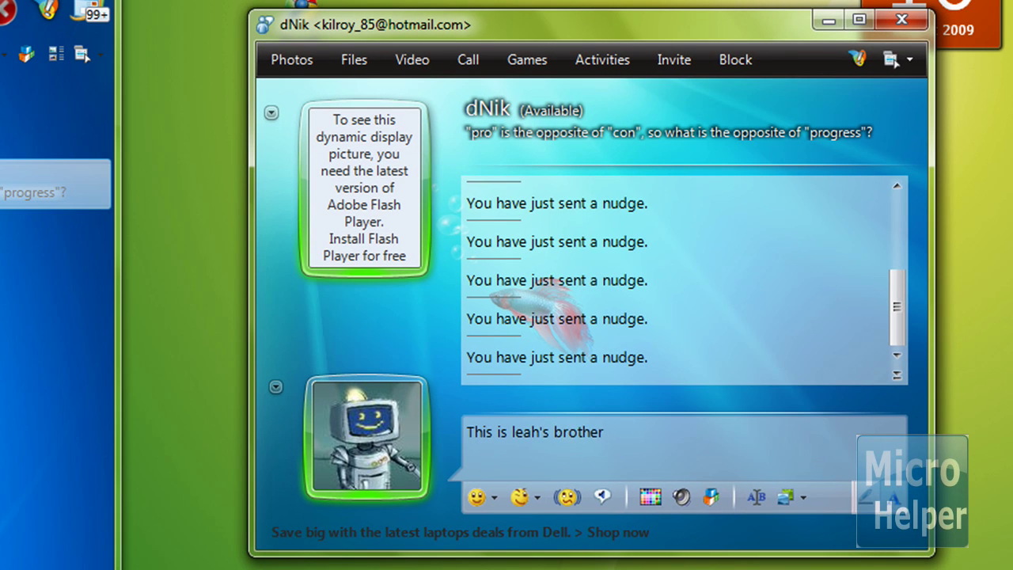
pyautogui.press('Return')
pyautogui.write('MicroH')
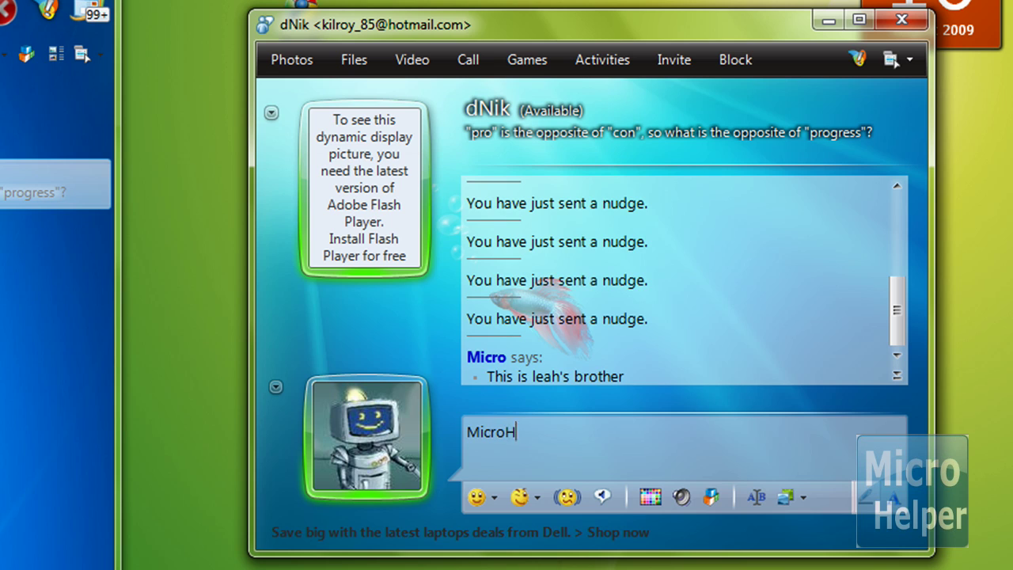
pyautogui.write('elper')
pyautogui.press('Return')
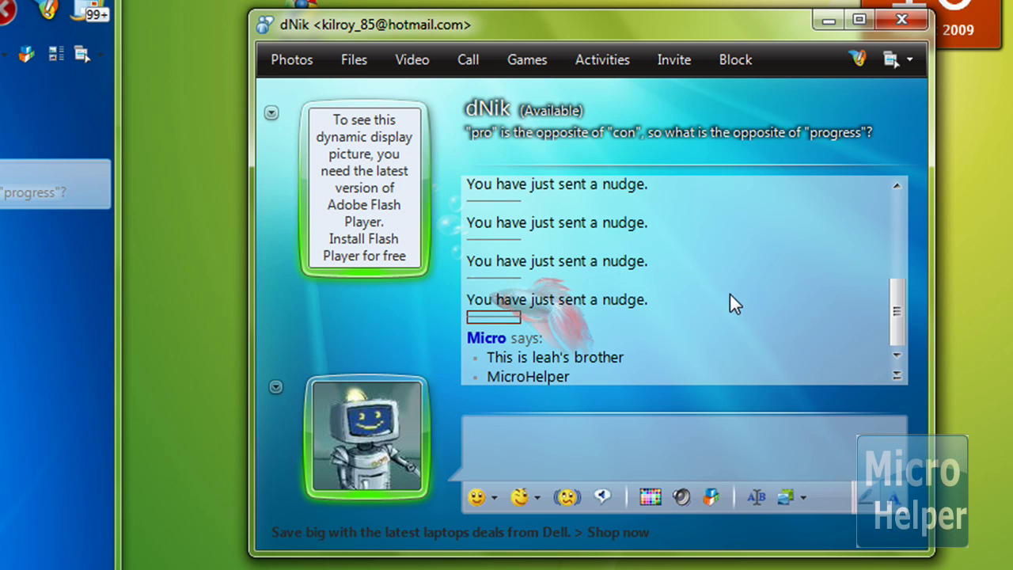
# - Send several more nudges, then move the chat window aside and minimize it
pyautogui.scroll(5, 729, 293)
pyautogui.scroll(-5, 724, 293)
pyautogui.rightClick(722, 298)
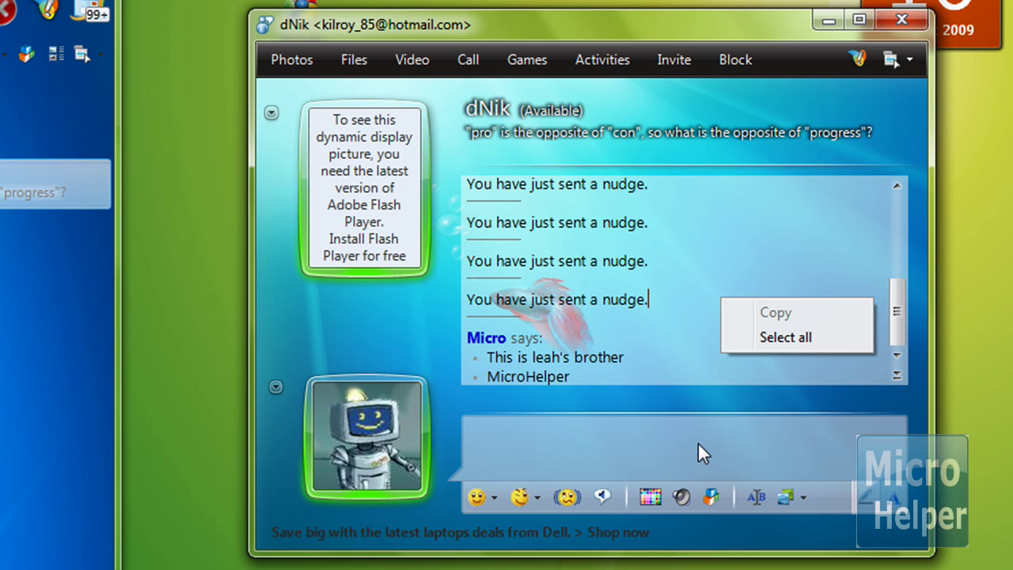
pyautogui.click(568, 497)
pyautogui.doubleClick(567, 497)
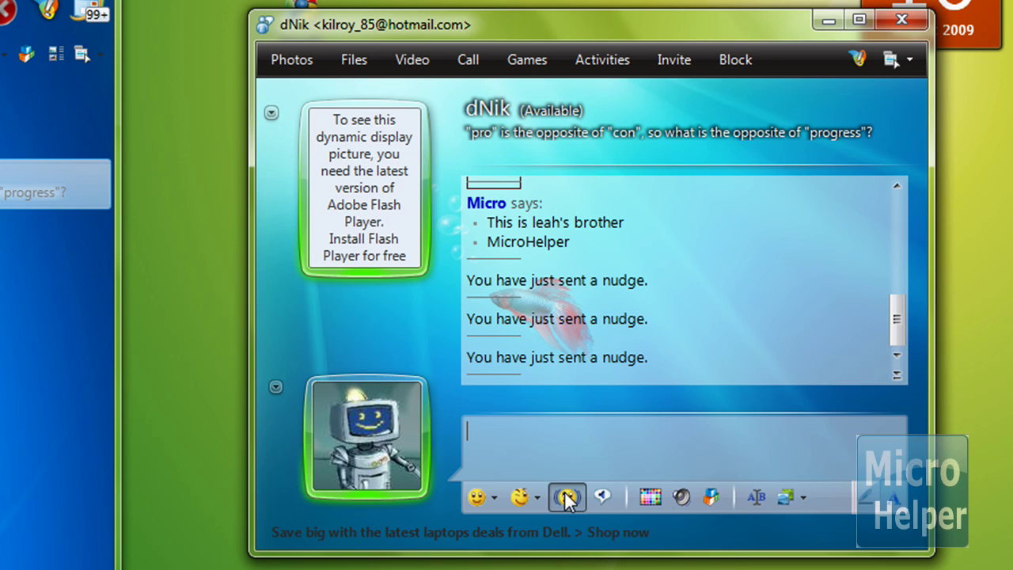
pyautogui.click(567, 497)
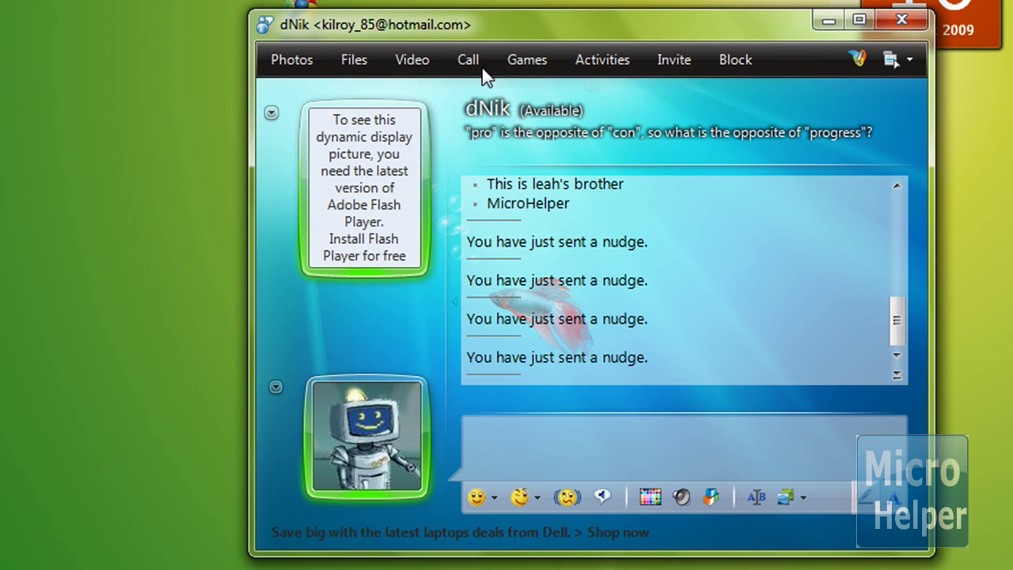
pyautogui.moveTo(437, 37)
pyautogui.mouseDown()
pyautogui.moveTo(220, 147)
pyautogui.moveTo(457, 180)
pyautogui.moveTo(431, 176)
pyautogui.mouseUp()
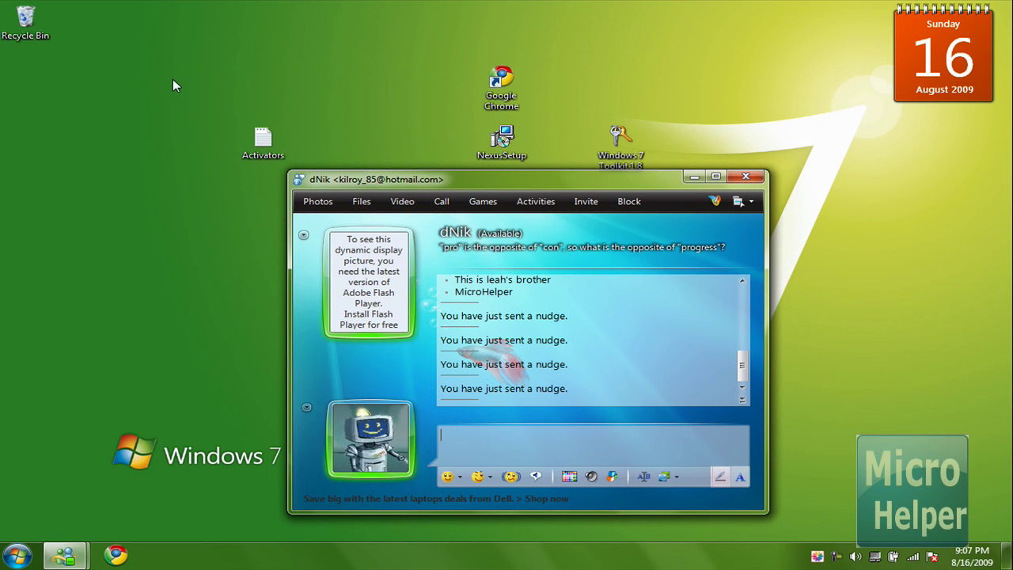
pyautogui.moveTo(172, 4)
pyautogui.mouseDown()
pyautogui.moveTo(745, 257)
pyautogui.moveTo(816, 255)
pyautogui.mouseUp()
pyautogui.click(688, 177)
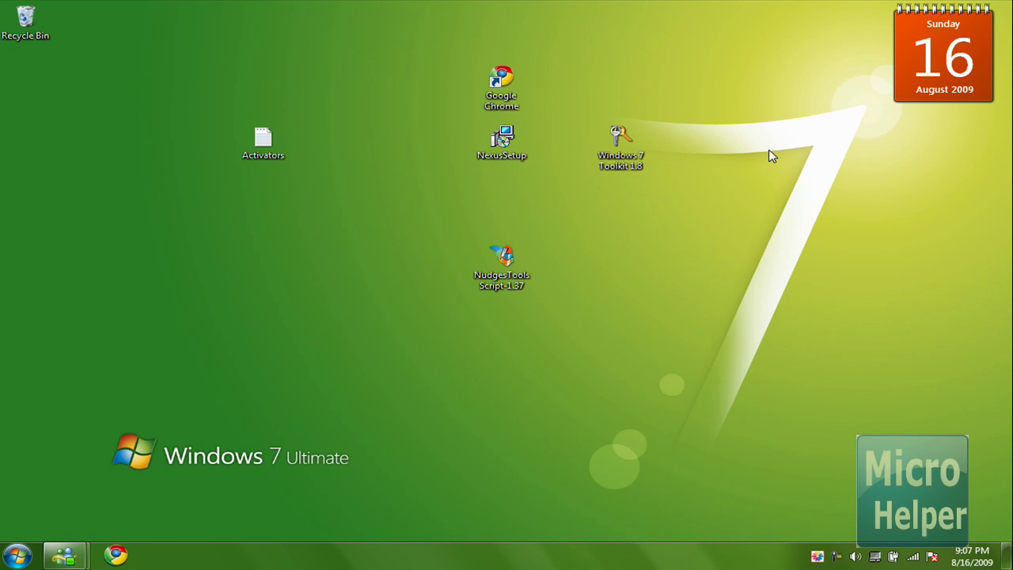
pyautogui.rightClick(772, 155)
pyautogui.click(738, 156)
pyautogui.moveTo(664, 338)
pyautogui.mouseDown()
pyautogui.moveTo(346, 448)
pyautogui.moveTo(336, 469)
pyautogui.mouseUp()
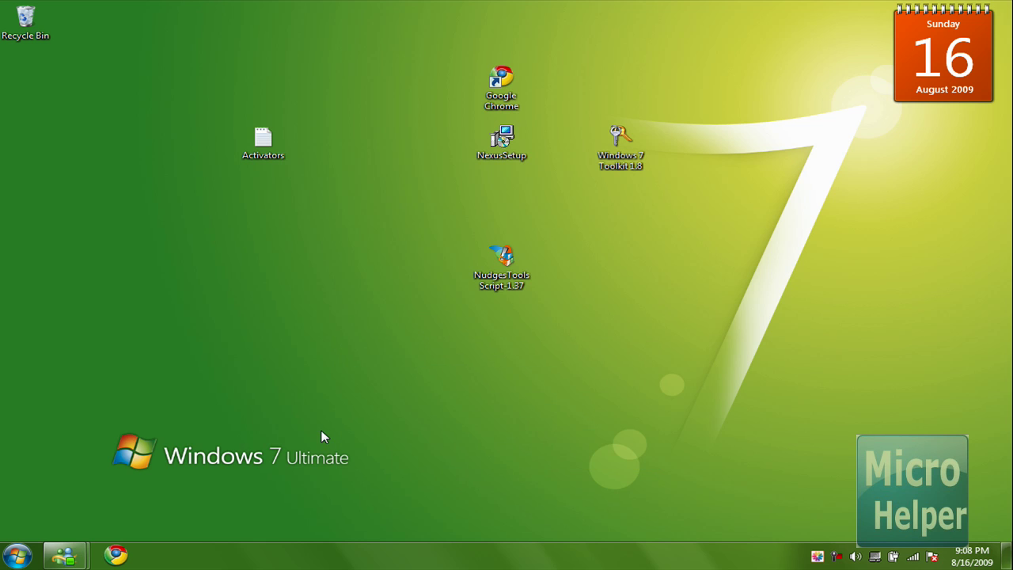